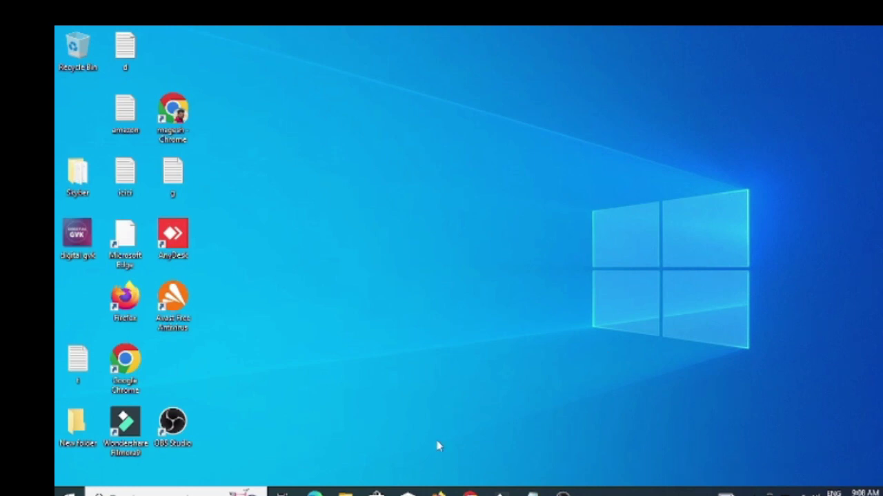
- Search Google for 'canva' and open the Canva home page from the results
left_click(439, 495)
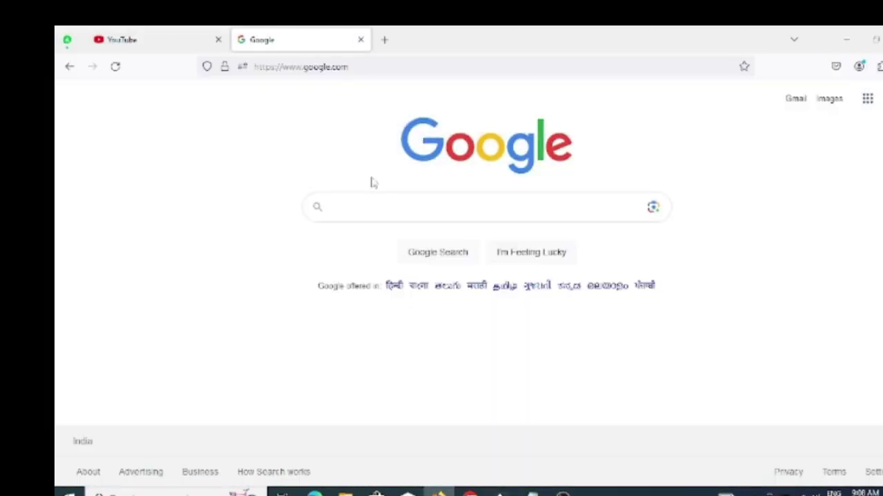
type("canva")
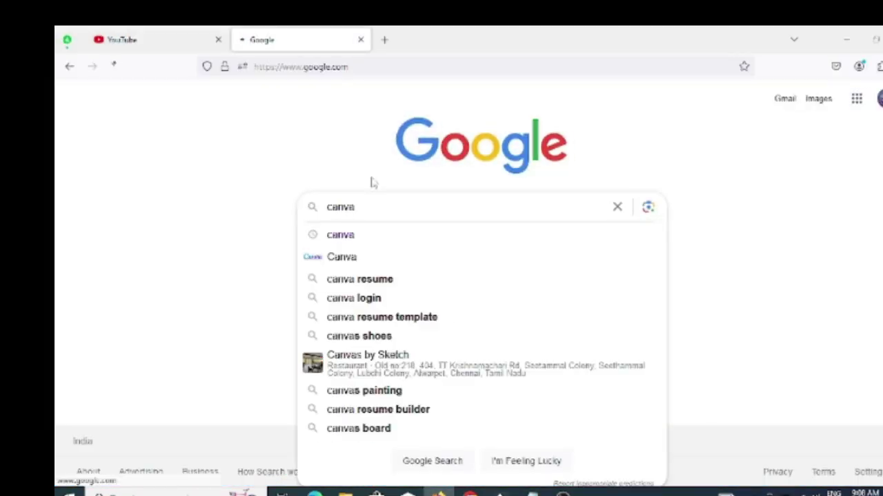
key("Return")
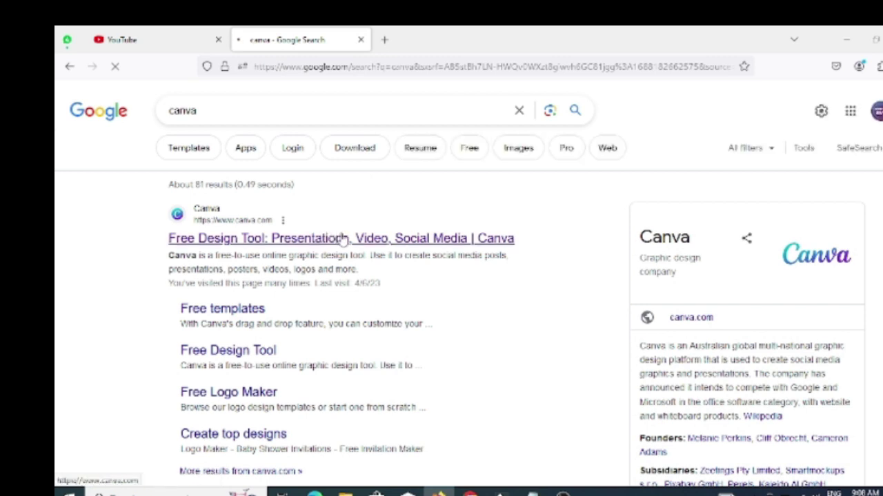
left_click(343, 239)
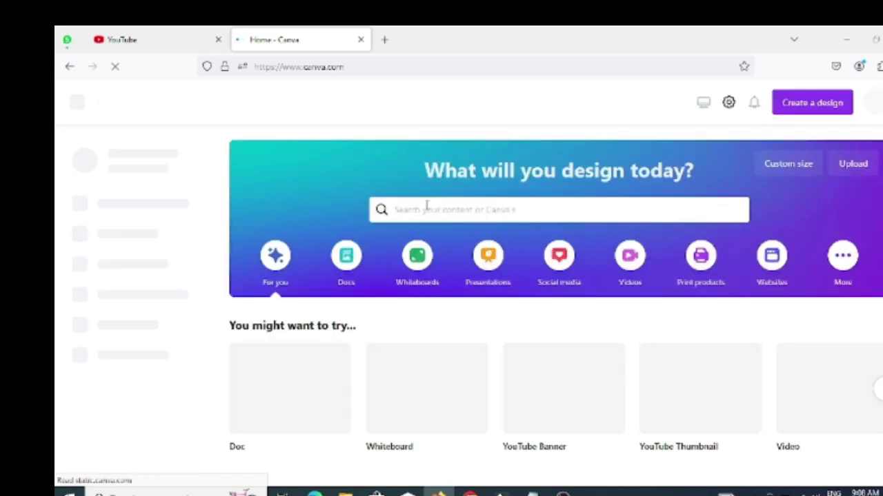
- Search Canva for 'youtube channel art' and open the YouTube Banner templates
left_click(427, 208)
type("y")
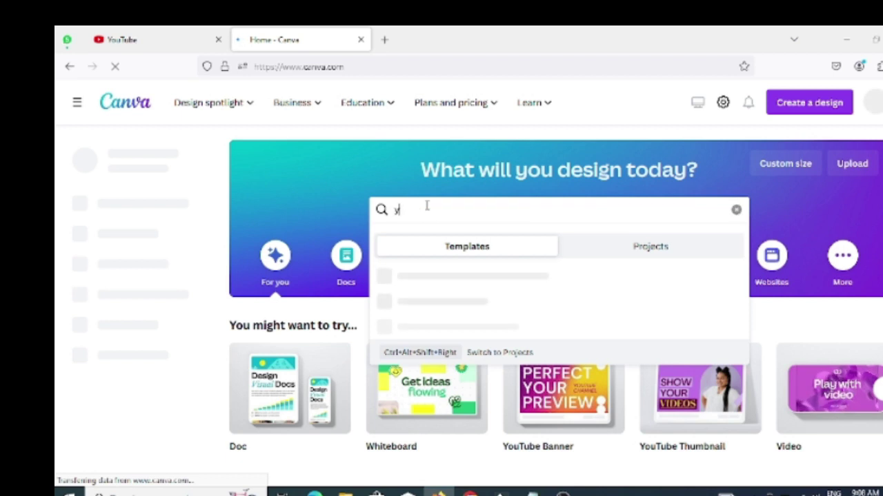
type("outub")
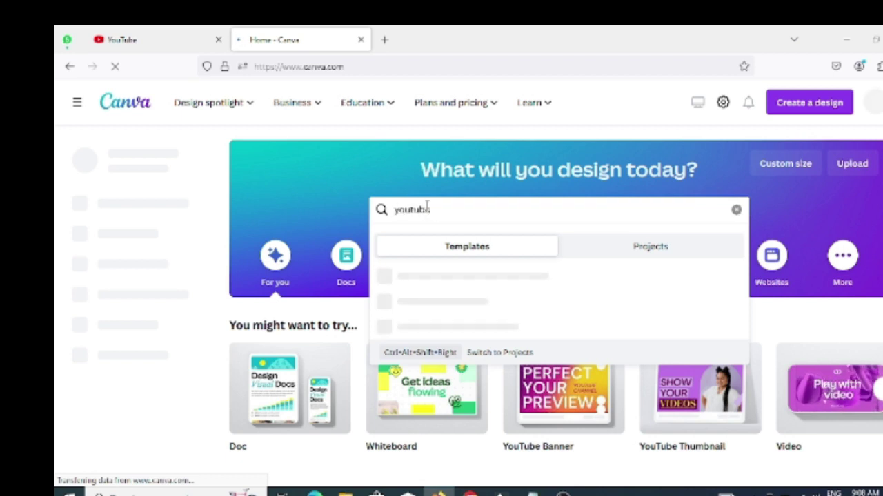
type("e channe")
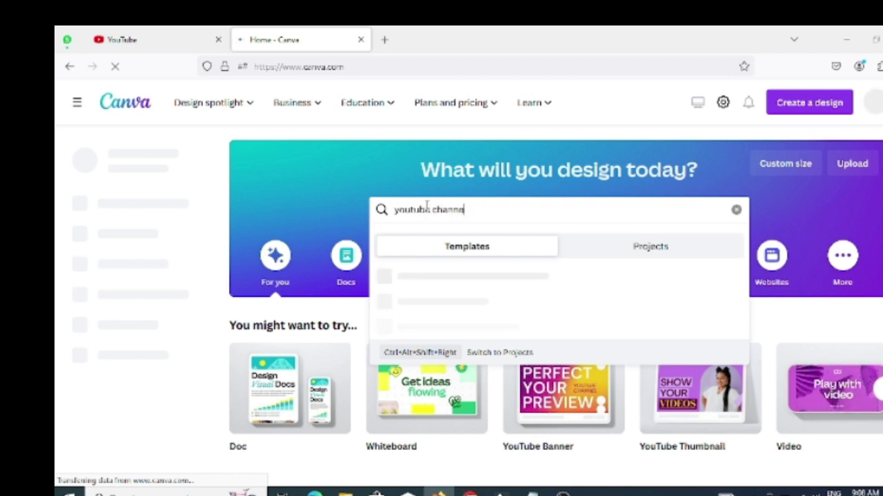
type("l art")
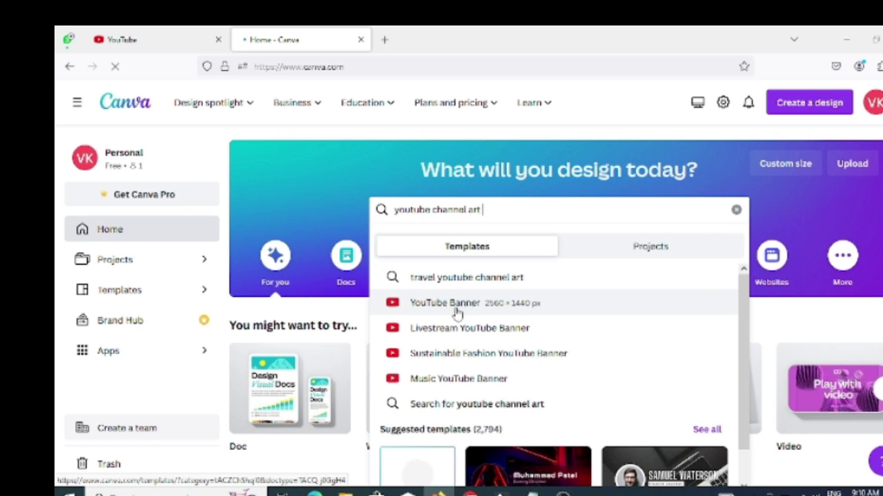
left_click(457, 310)
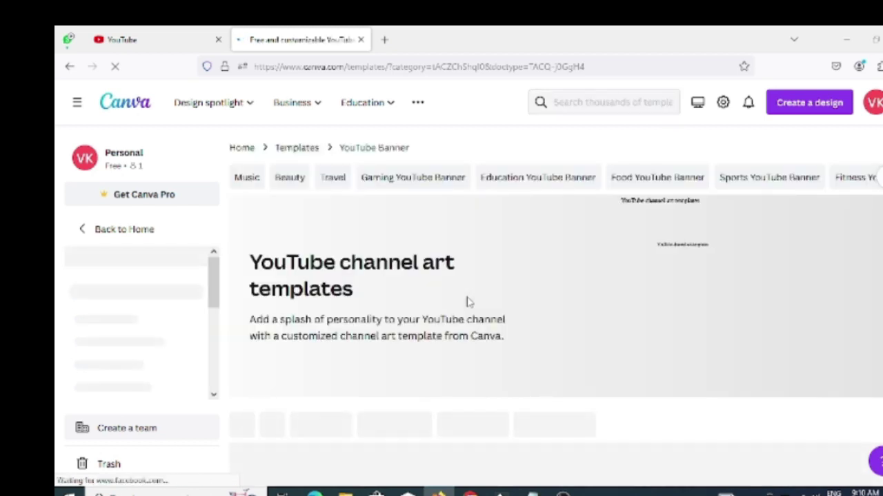
- Open the Blue Yellow and Pink banner template in a new tab, then return to YouTube
scroll(466, 302, "down", 2)
scroll(467, 302, "down", 2)
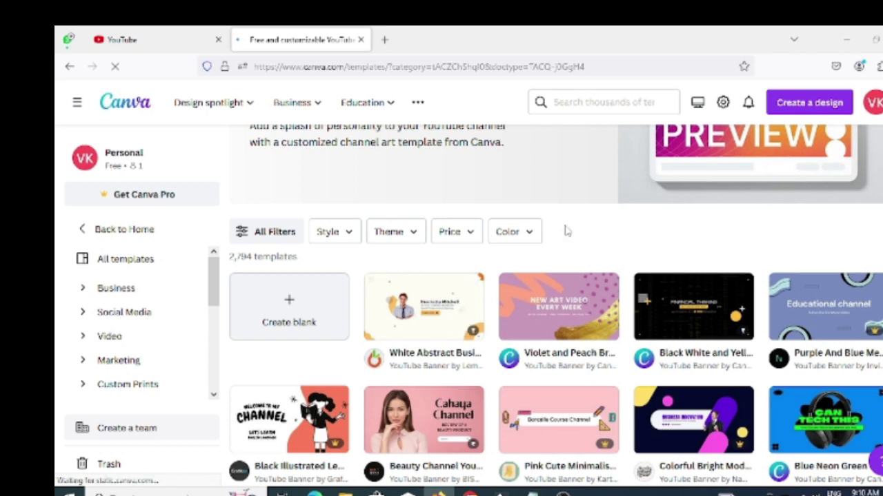
scroll(566, 231, "down", 2)
scroll(565, 231, "down", 2)
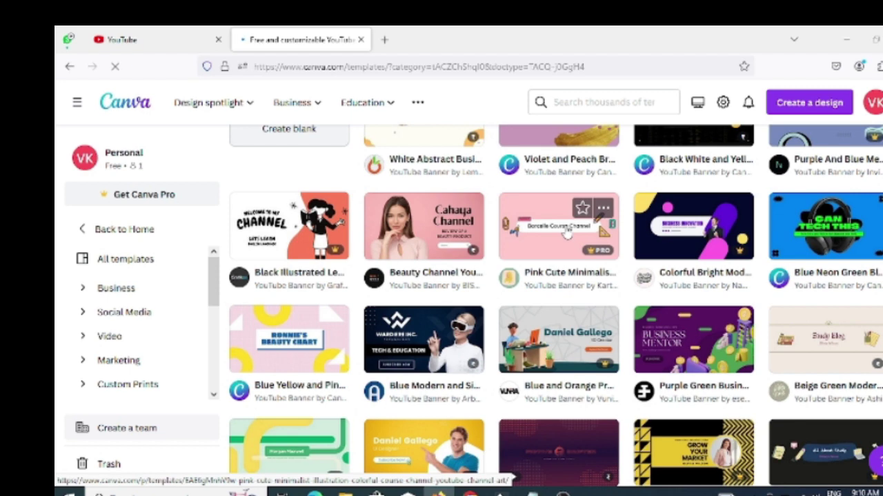
mouse_move(289, 339)
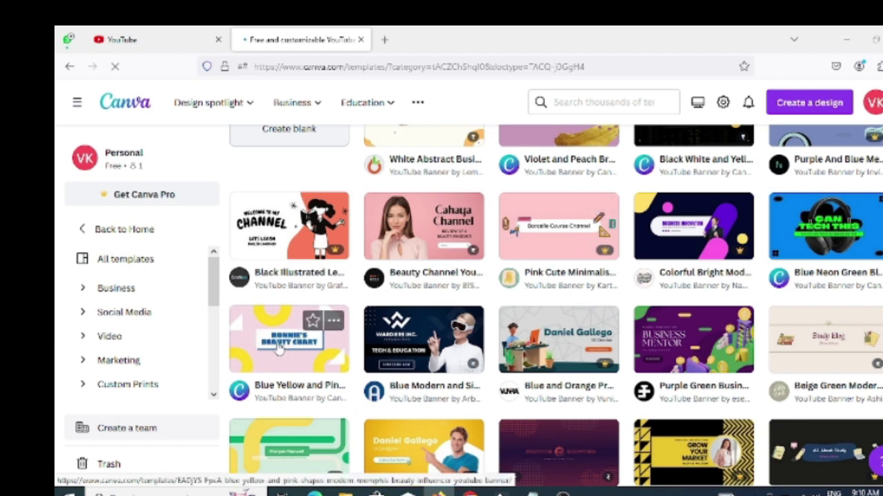
right_click(276, 348)
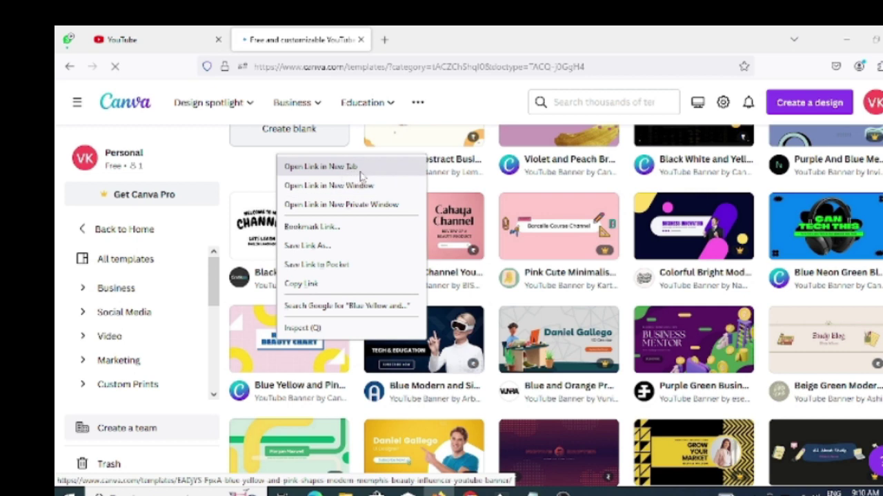
left_click(322, 167)
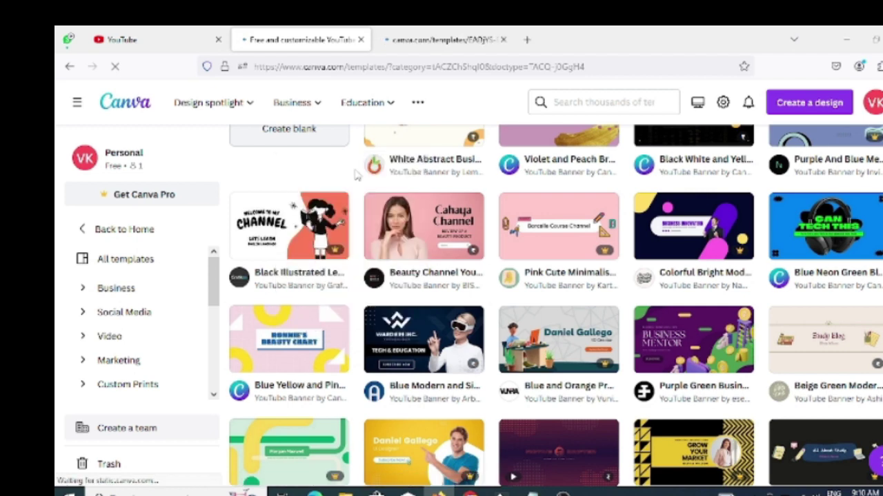
left_click(164, 42)
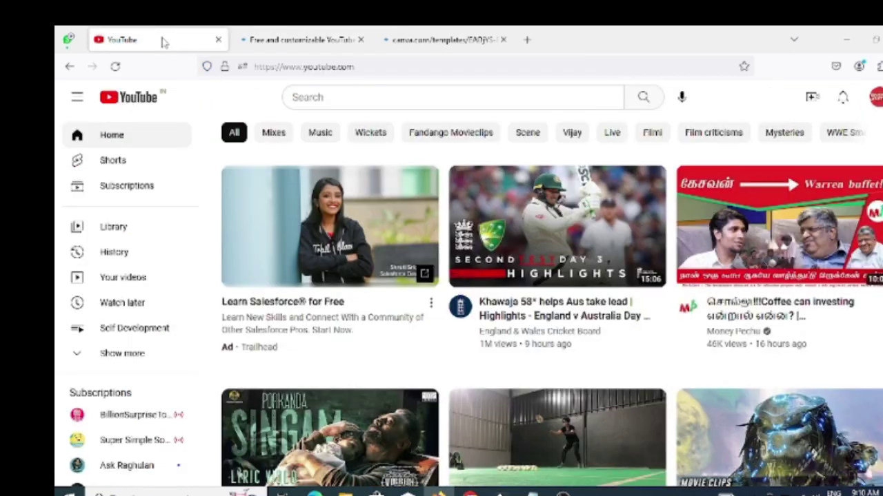
- Open YouTube Studio from the avatar menu and copy the channel name 'Develop Lifestyle'
left_click(875, 97)
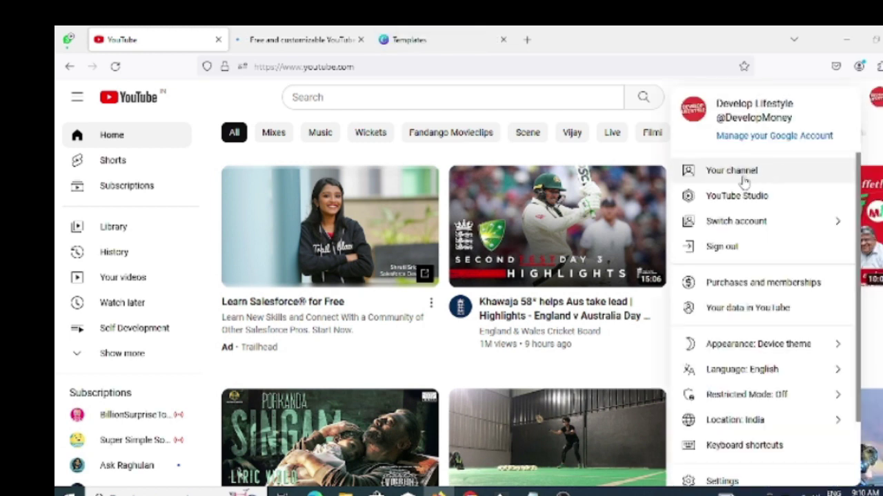
left_click(749, 198)
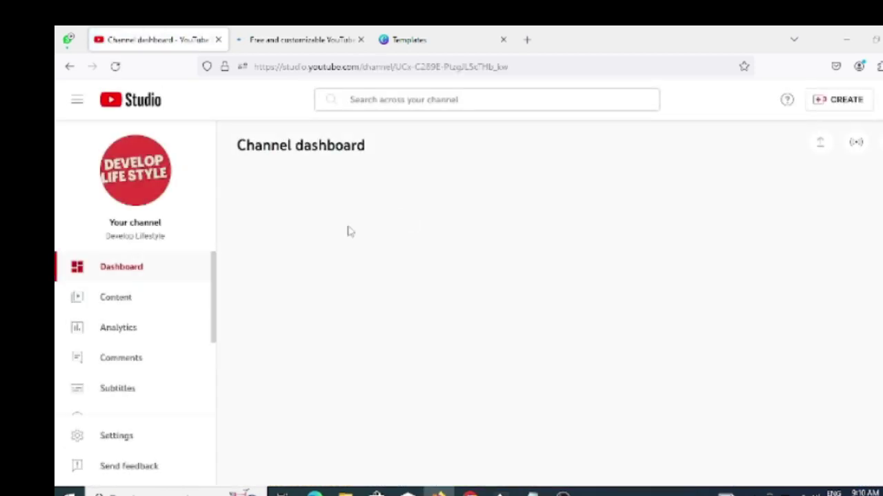
left_click_drag(165, 236, 105, 236)
right_click(153, 238)
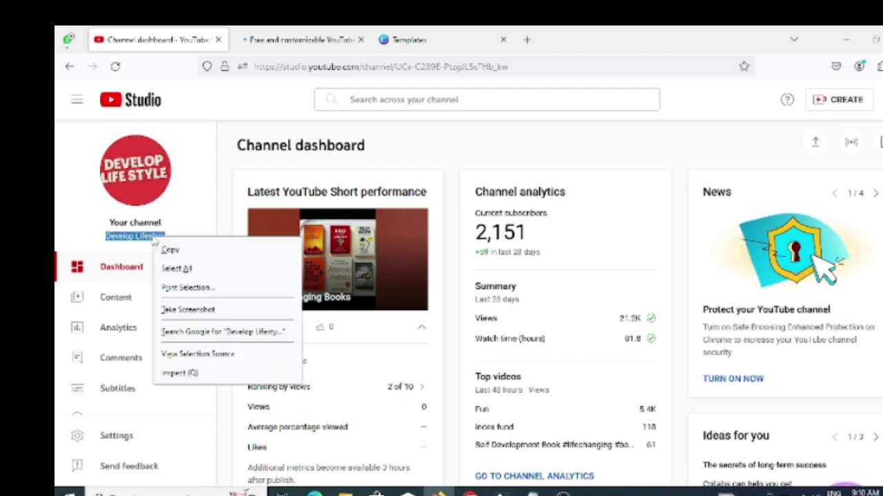
left_click(206, 253)
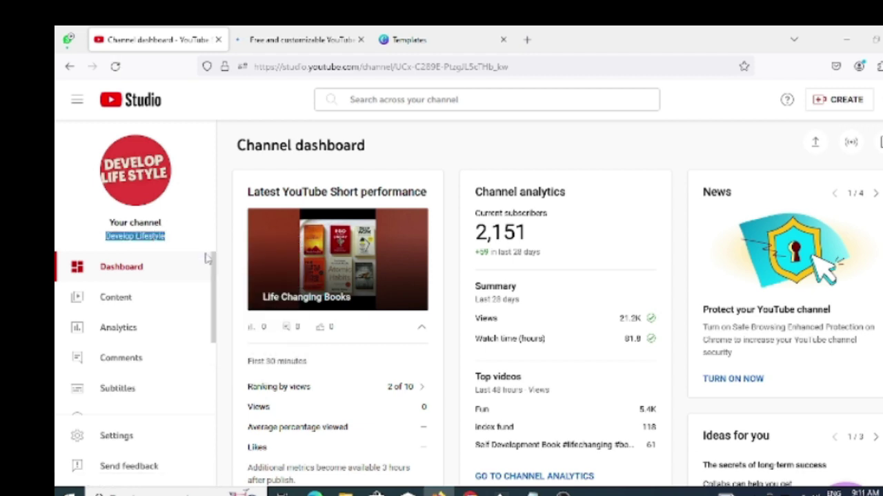
- Open the pink Memphis template for editing and paste DEVELOP LIFESTYLE over its title text
left_click(437, 31)
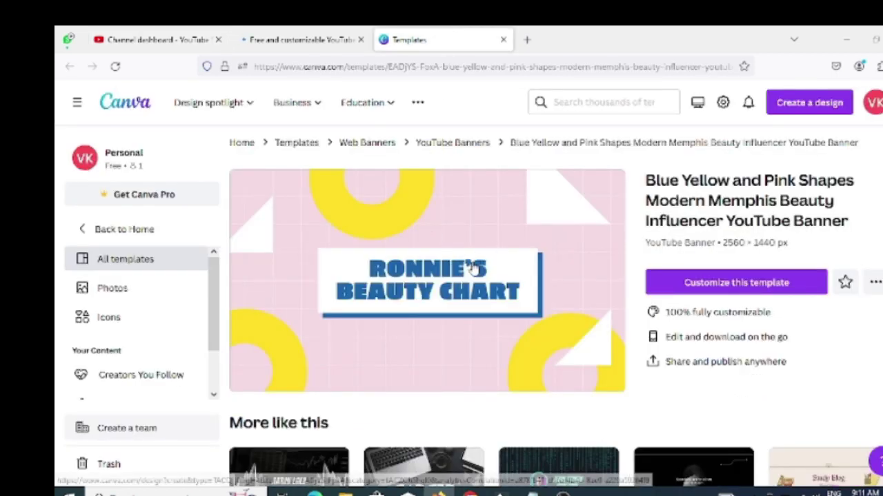
left_click(743, 290)
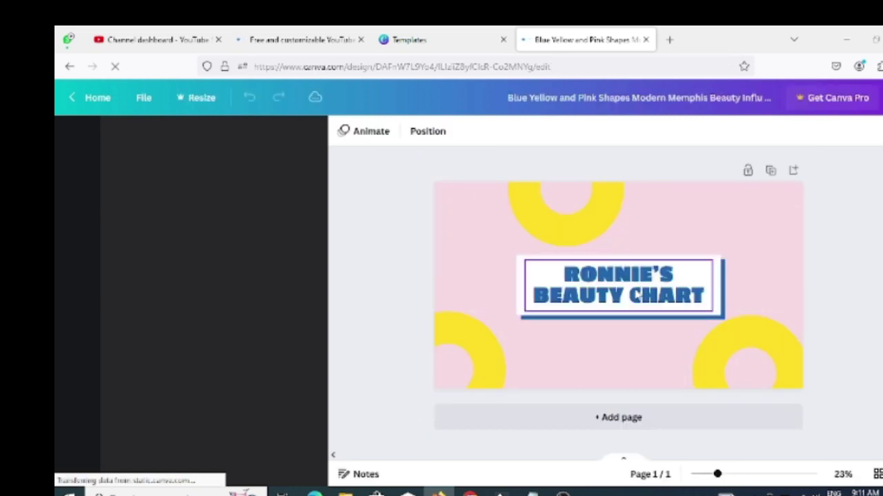
double_click(636, 293)
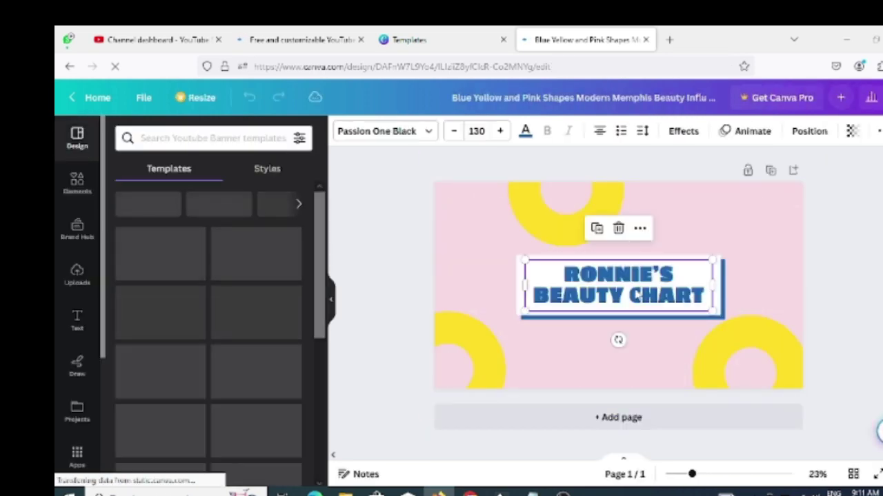
right_click(636, 297)
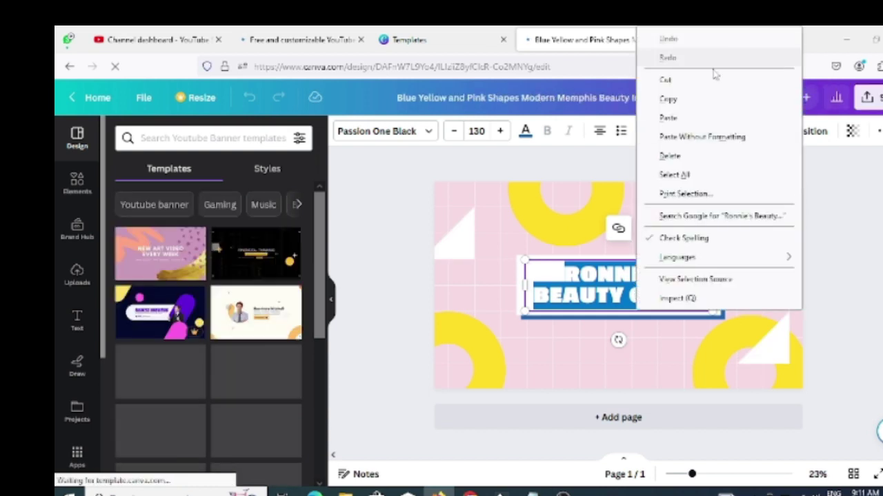
left_click(692, 121)
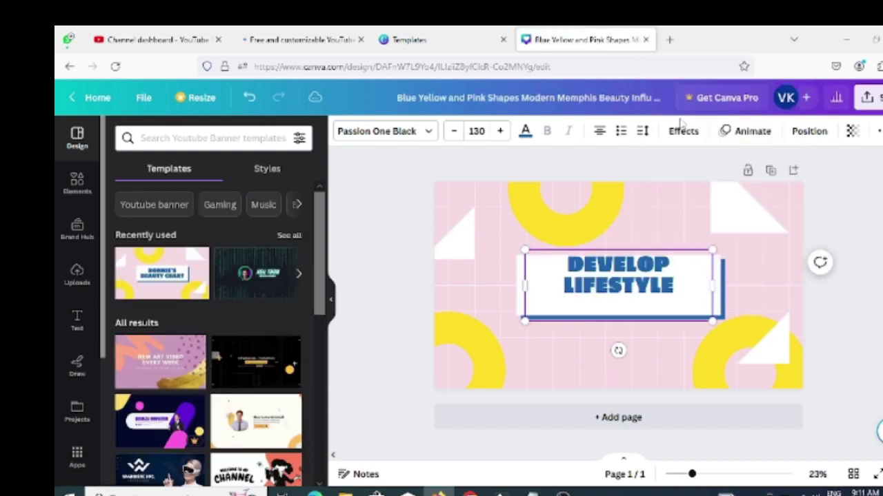
left_click_drag(389, 427, 508, 311)
- Delete the white box and blue backing shape behind the title, then recentre DEVELOP LIFESTYLE
left_click(498, 248)
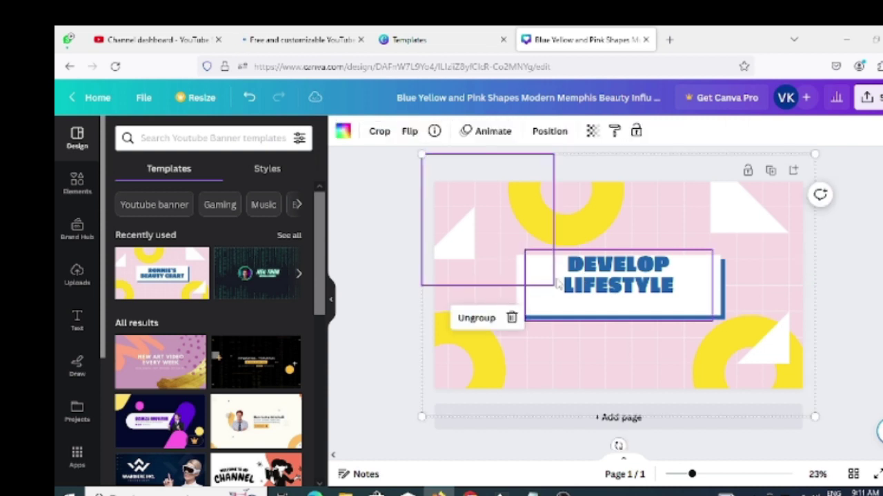
left_click(579, 284)
left_click_drag(579, 284, 584, 349)
left_click(571, 309)
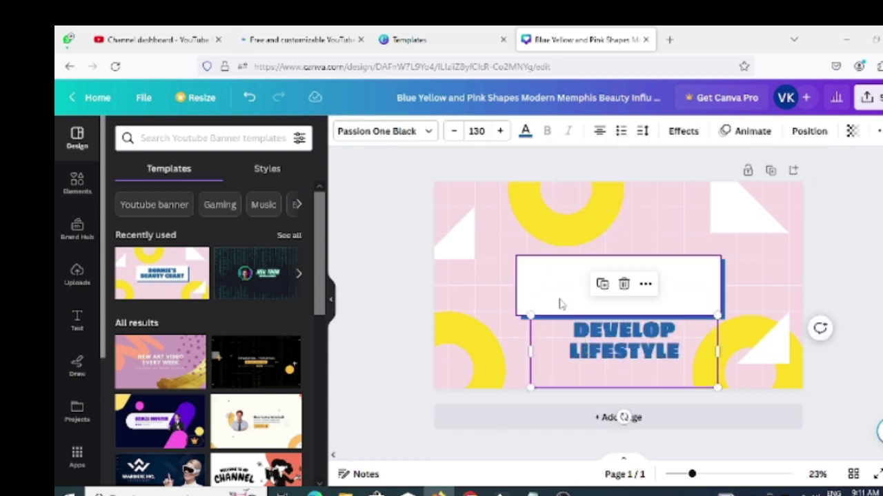
right_click(560, 304)
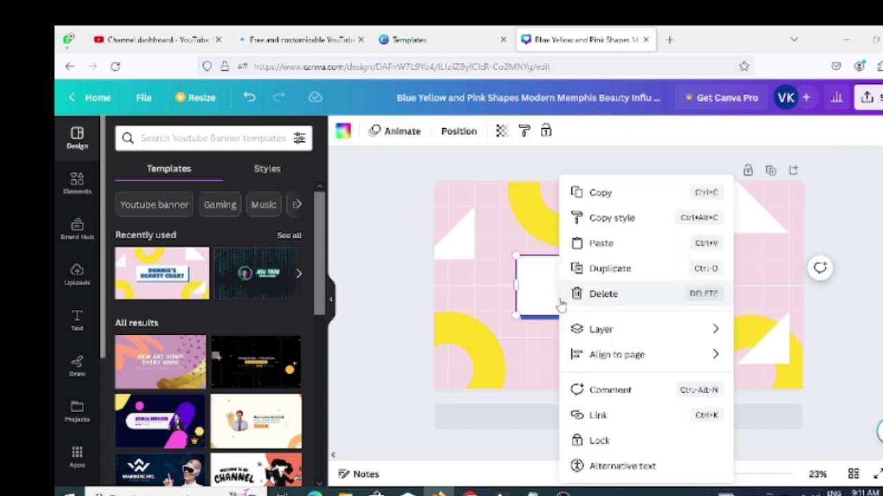
left_click(618, 295)
left_click(619, 341)
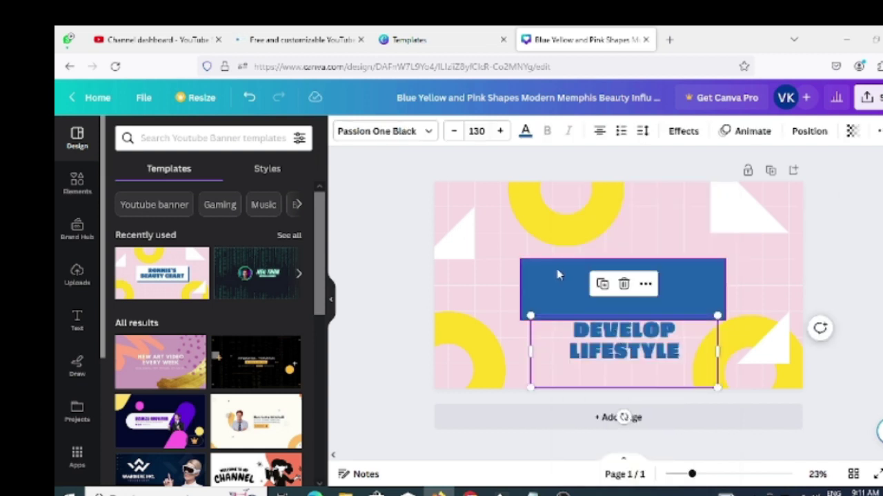
left_click(558, 274)
left_click(623, 227)
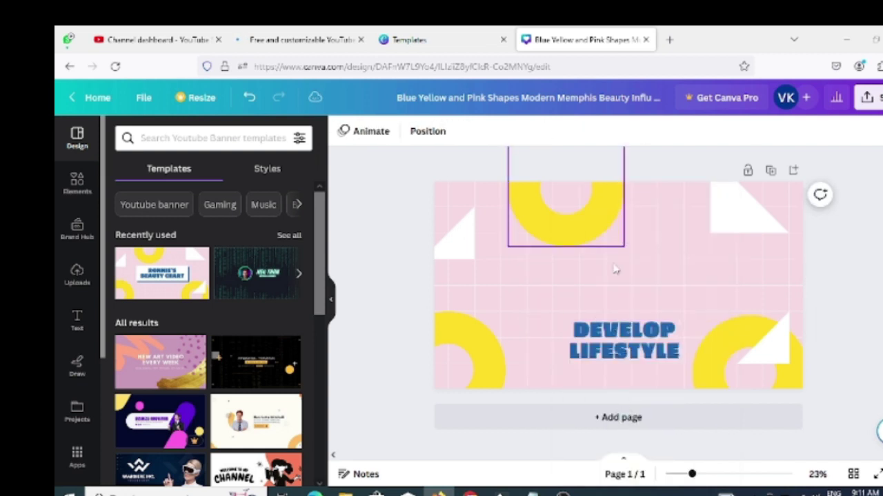
left_click_drag(607, 327, 578, 271)
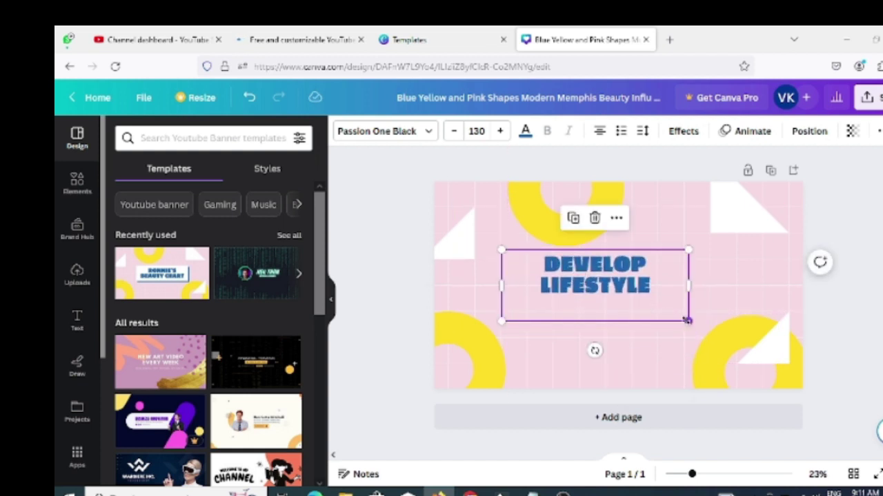
- Enlarge the DEVELOP LIFESTYLE text from size 130 to 215 and nudge it to centre
left_click_drag(687, 320, 750, 345)
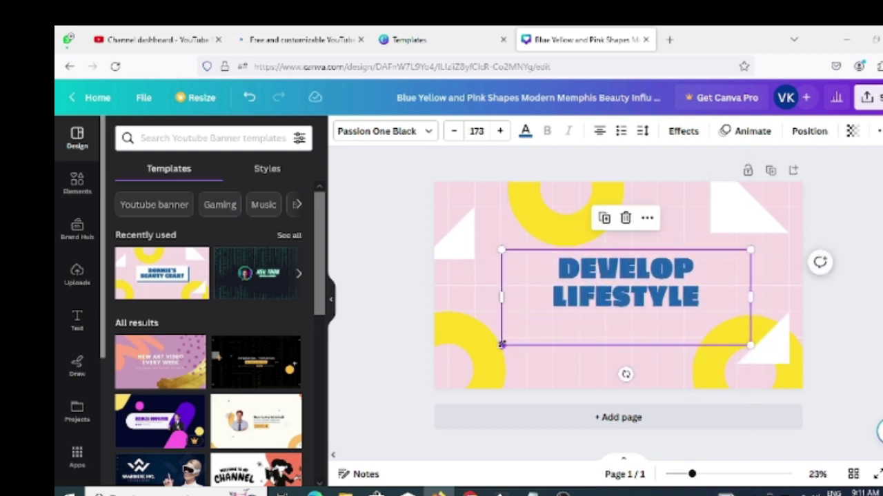
left_click_drag(502, 345, 441, 368)
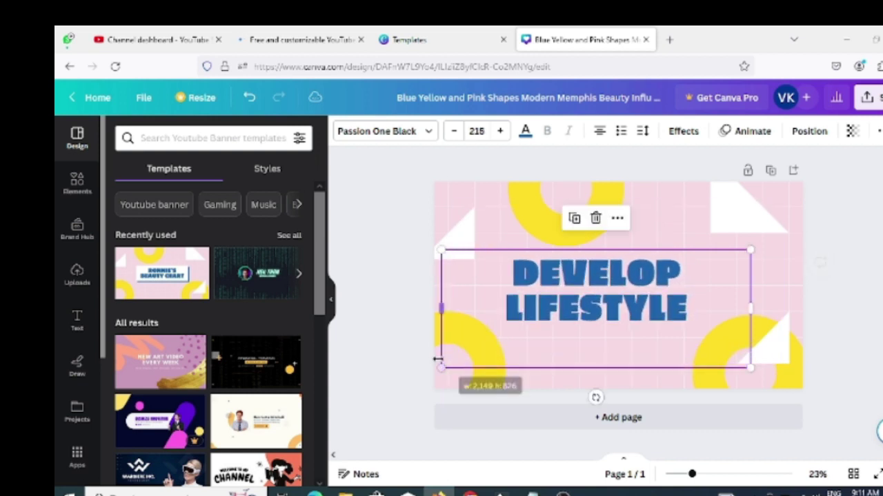
left_click(848, 340)
left_click(664, 302)
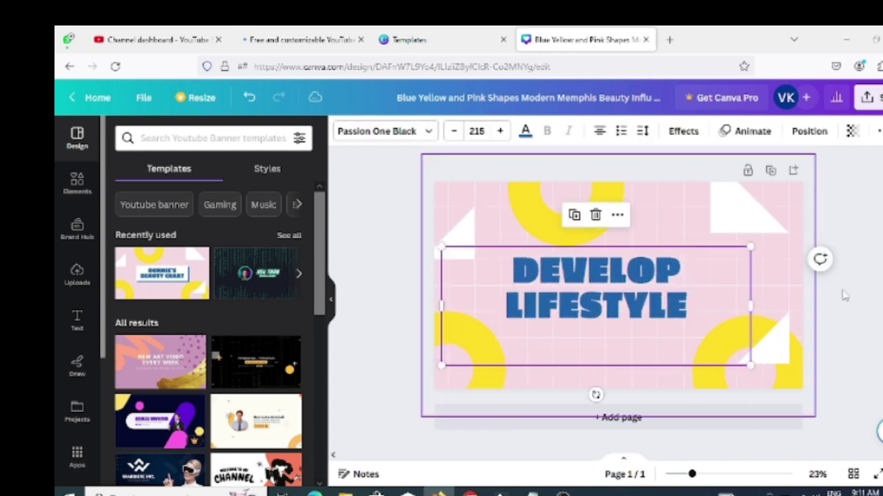
left_click(877, 301)
left_click(676, 299)
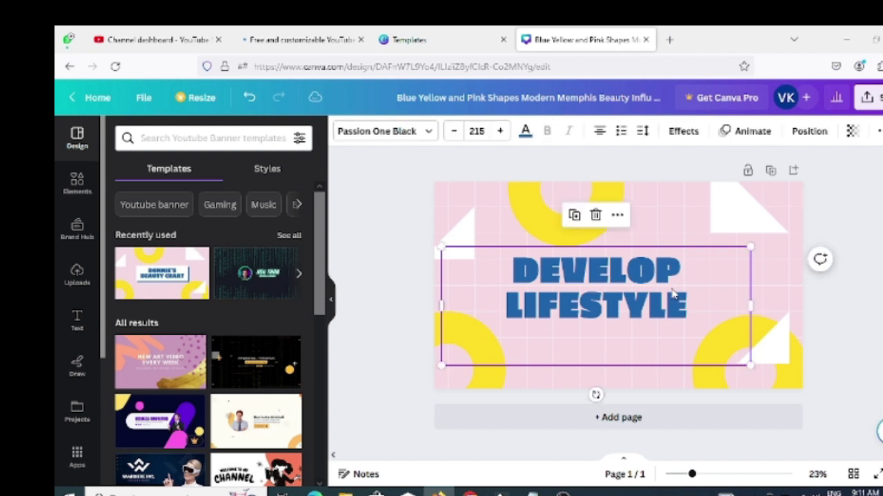
left_click_drag(673, 296, 679, 296)
double_click(679, 293)
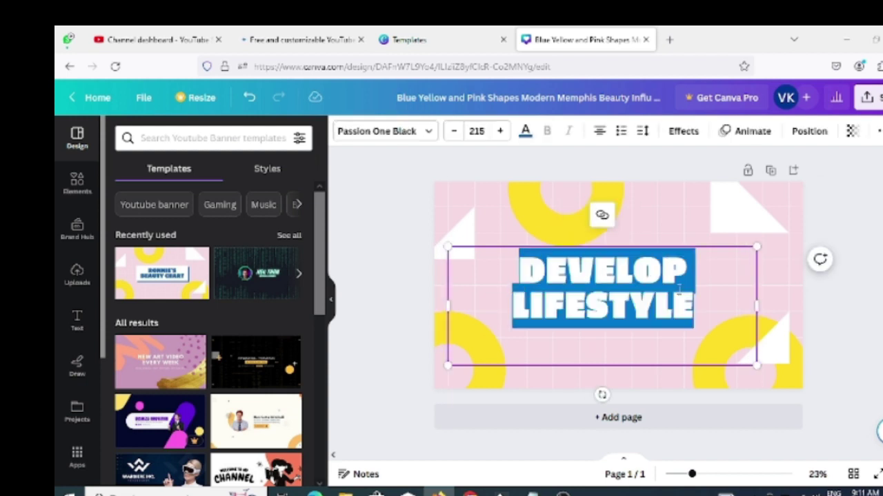
- Try the Cardo and Comic Sans fonts on the title before reselecting it
left_click(376, 131)
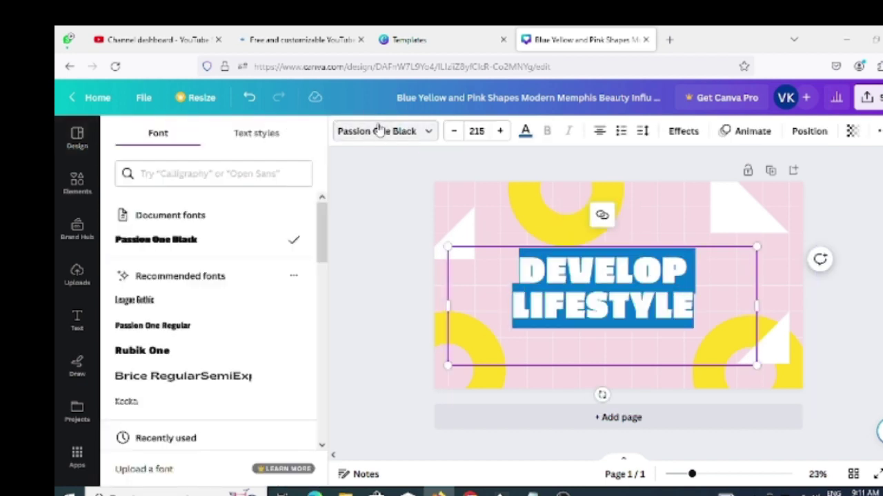
scroll(232, 317, "down", 3)
scroll(231, 323, "down", 2)
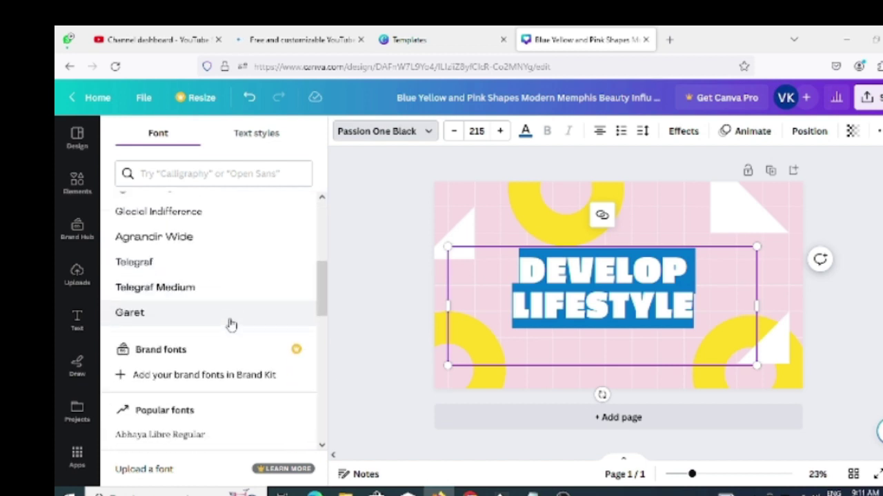
scroll(231, 324, "down", 2)
scroll(231, 324, "down", 1)
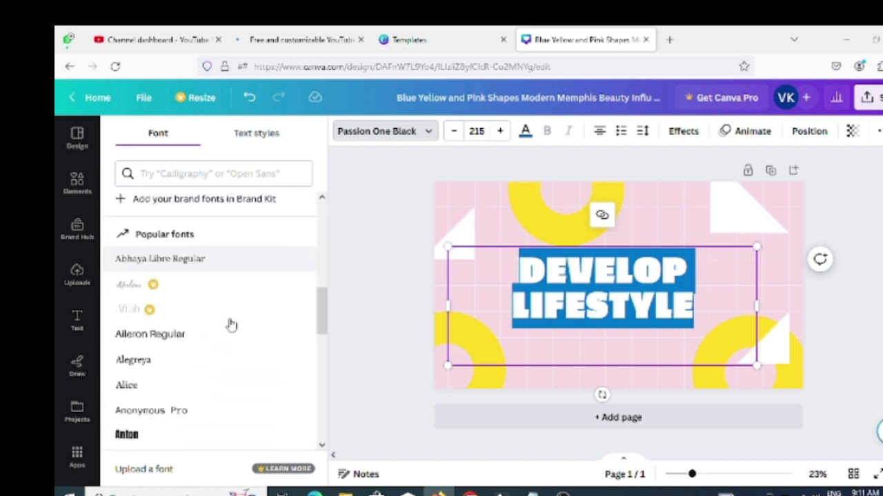
scroll(231, 324, "down", 2)
scroll(231, 324, "down", 1)
scroll(231, 325, "down", 2)
scroll(231, 324, "down", 2)
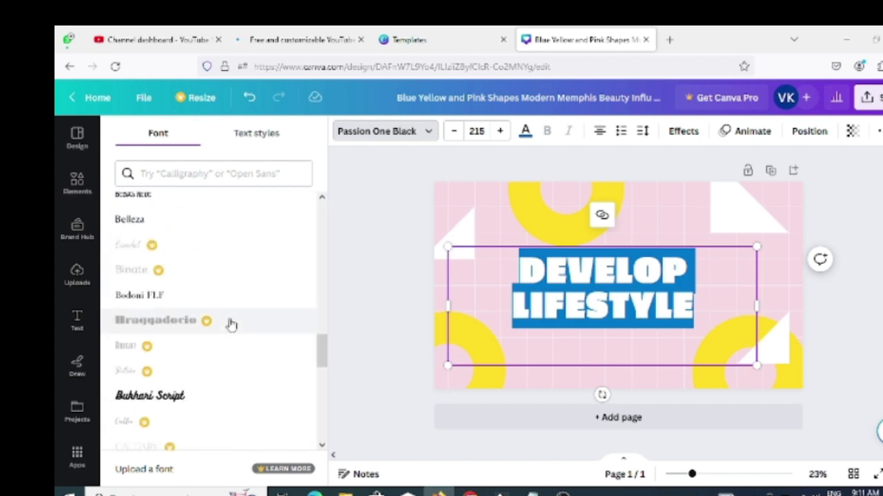
scroll(231, 324, "down", 3)
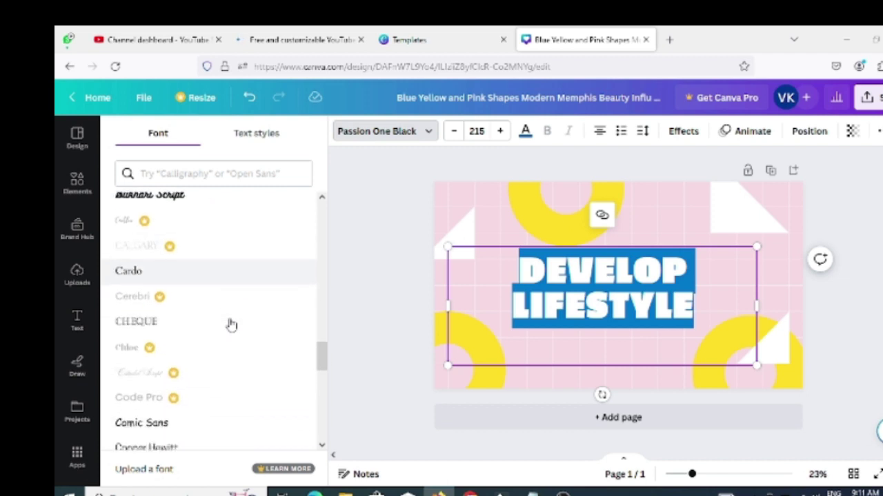
left_click(172, 261)
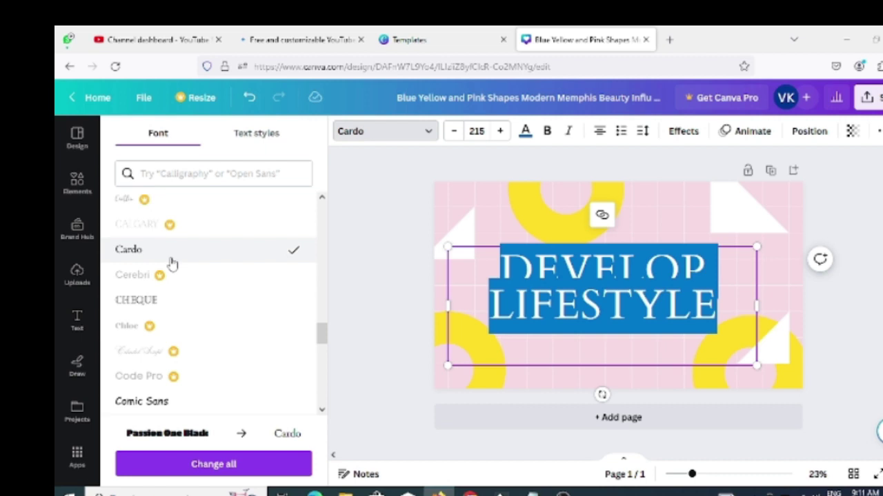
left_click(153, 403)
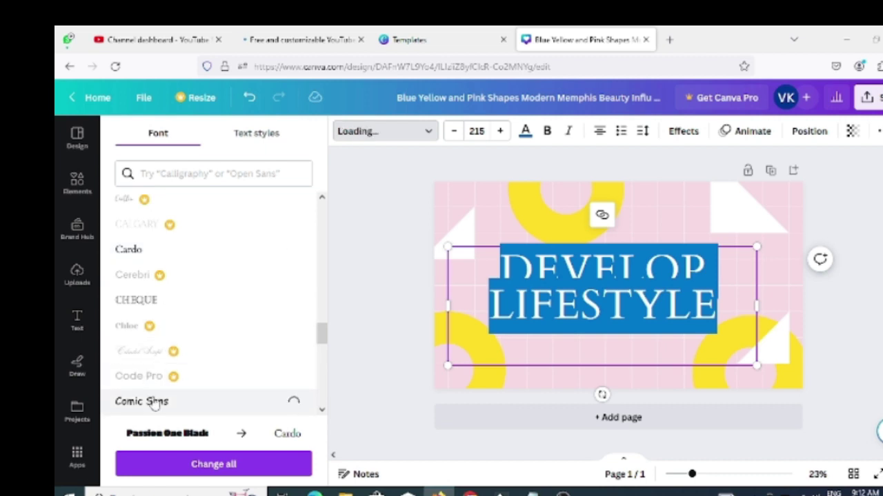
left_click(384, 353)
left_click(384, 353)
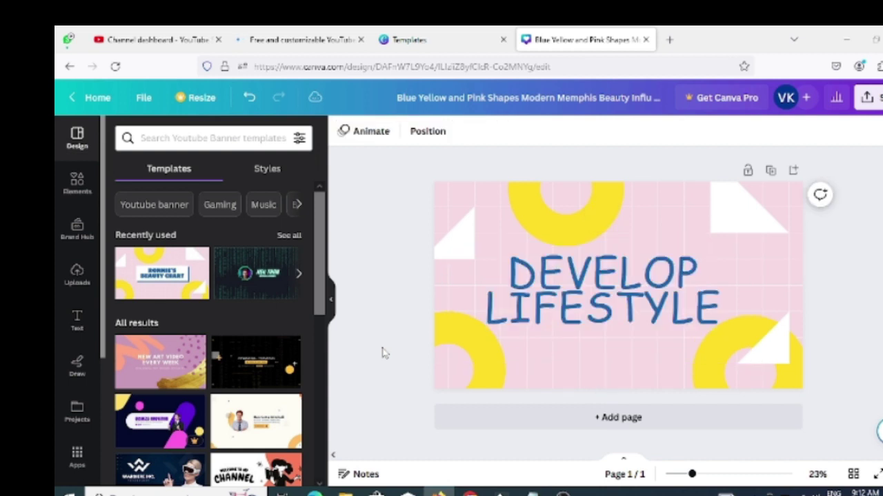
left_click(524, 307)
- Apply the Inter font to the DEVELOP LIFESTYLE title and close the font list
left_click(384, 131)
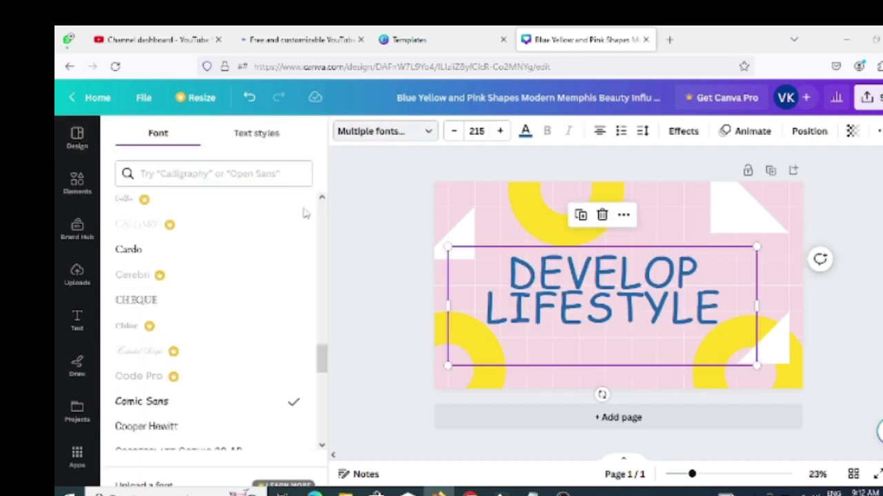
scroll(231, 335, "down", 2)
scroll(231, 334, "down", 3)
scroll(231, 335, "down", 2)
scroll(231, 334, "down", 2)
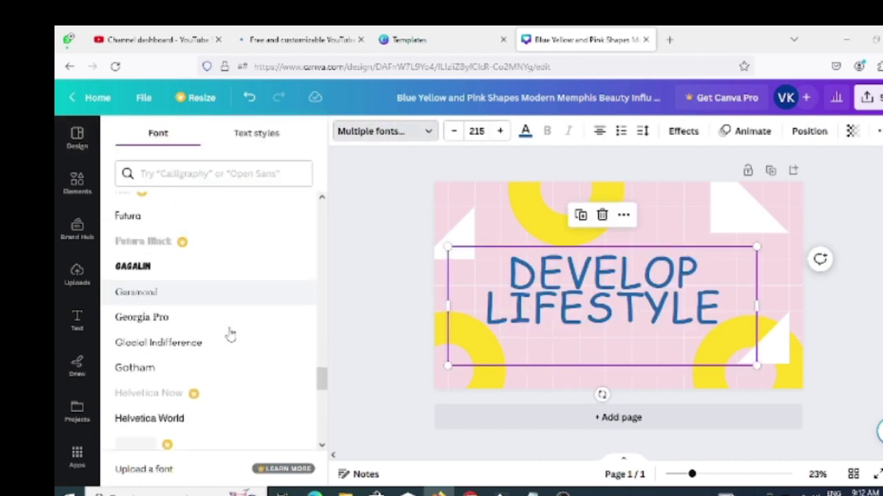
scroll(231, 334, "down", 1)
scroll(231, 335, "down", 3)
scroll(231, 335, "down", 2)
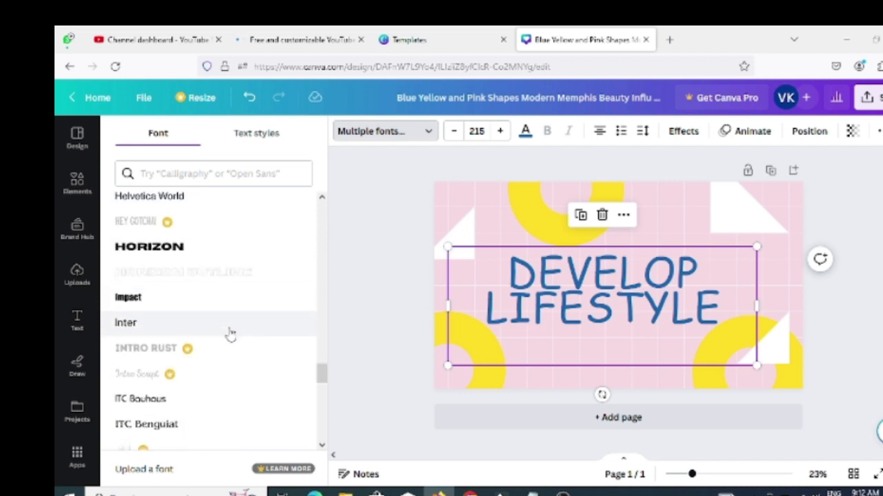
left_click(231, 324)
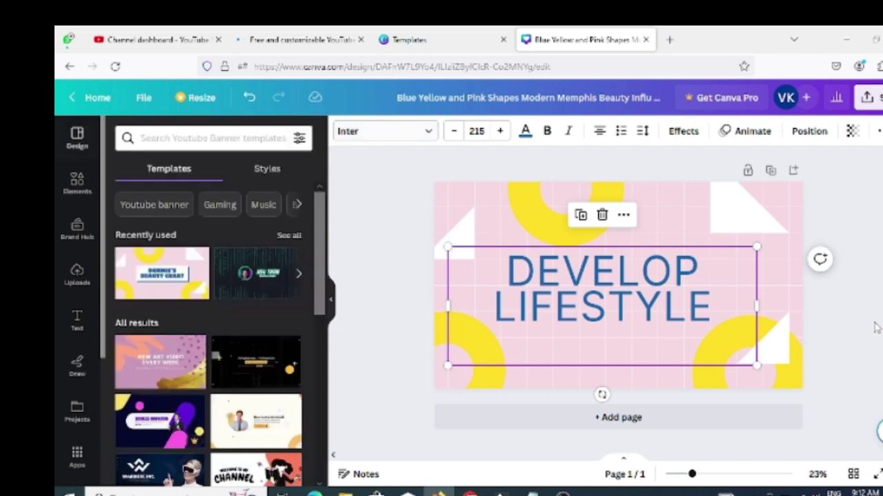
key("Escape")
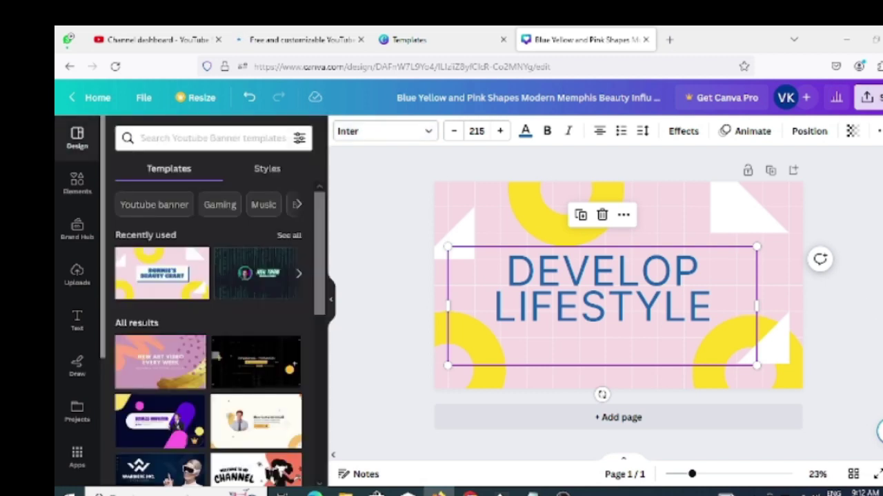
- Download the banner through Share as a 2,560 × 1,440 PNG
left_click(867, 97)
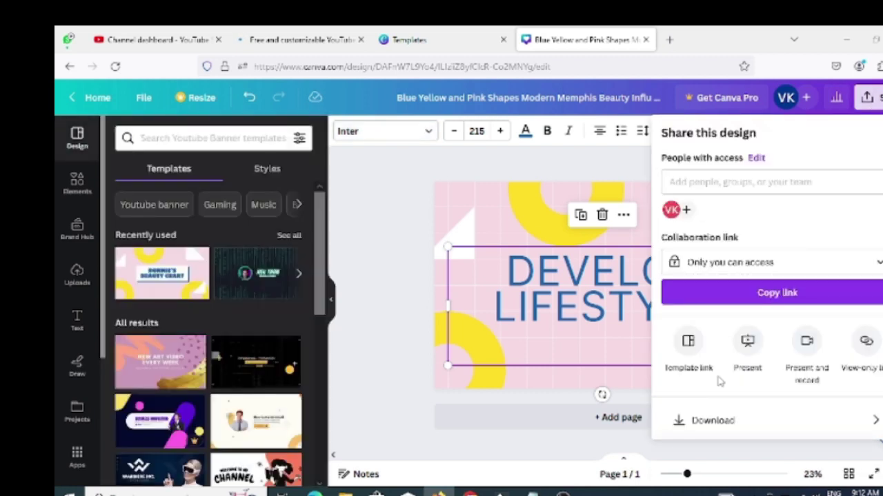
scroll(719, 381, "down", 2)
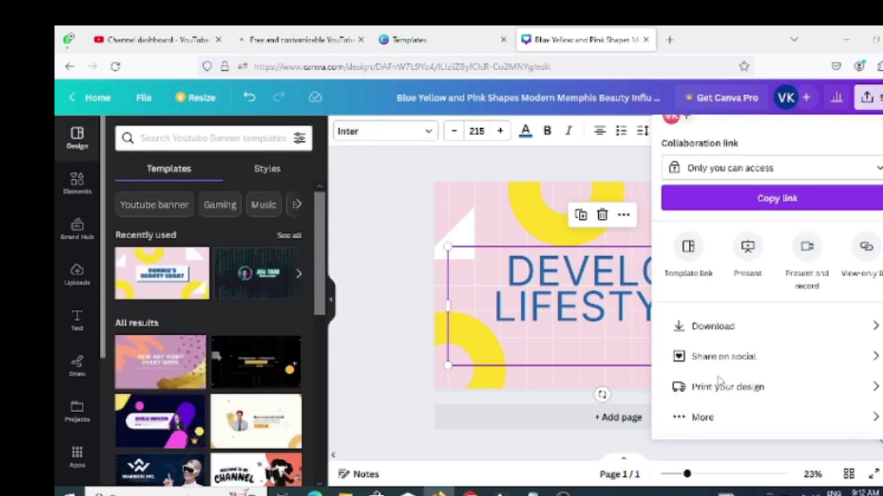
left_click(717, 327)
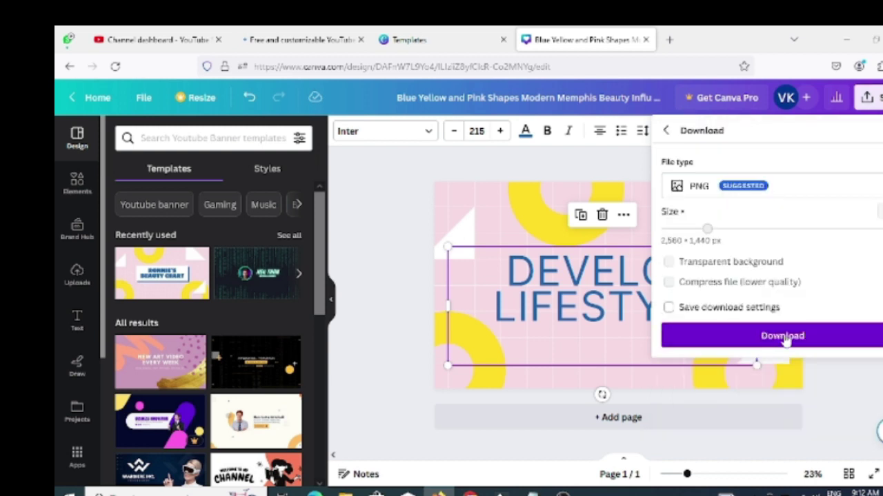
left_click(786, 339)
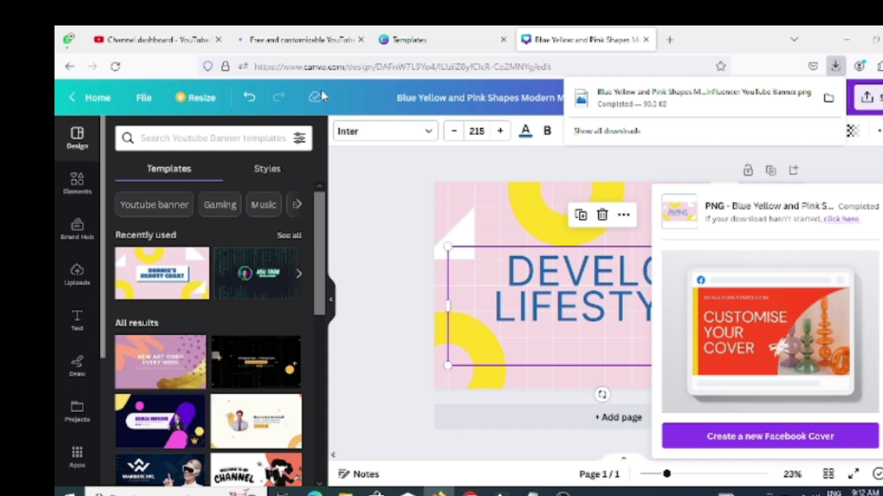
- Go to YouTube Studio's Customization Branding settings and start changing the banner image
left_click(285, 31)
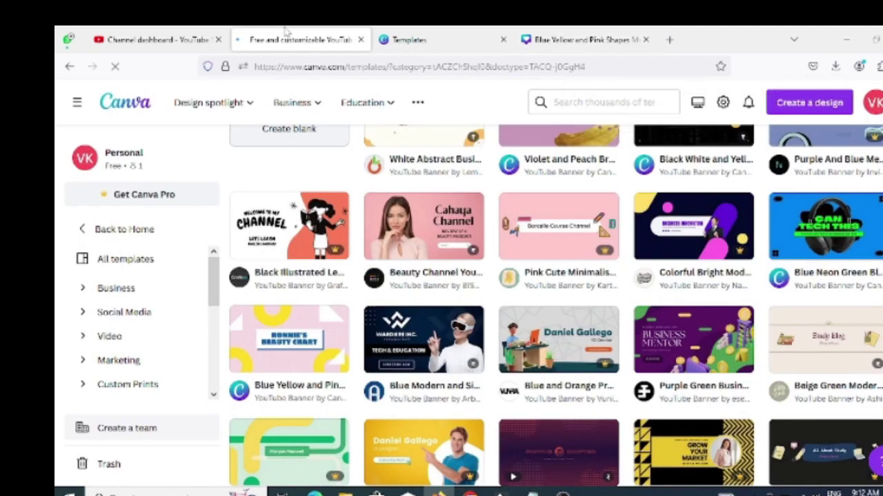
left_click(163, 34)
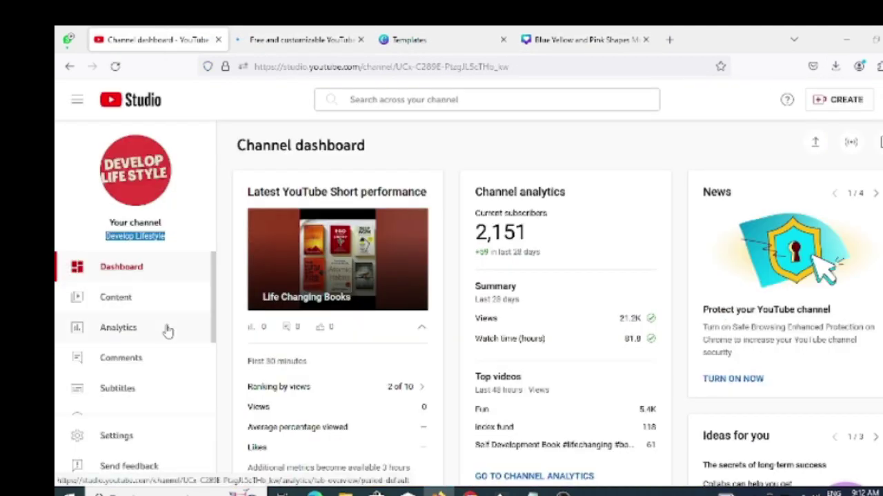
scroll(167, 331, "down", 3)
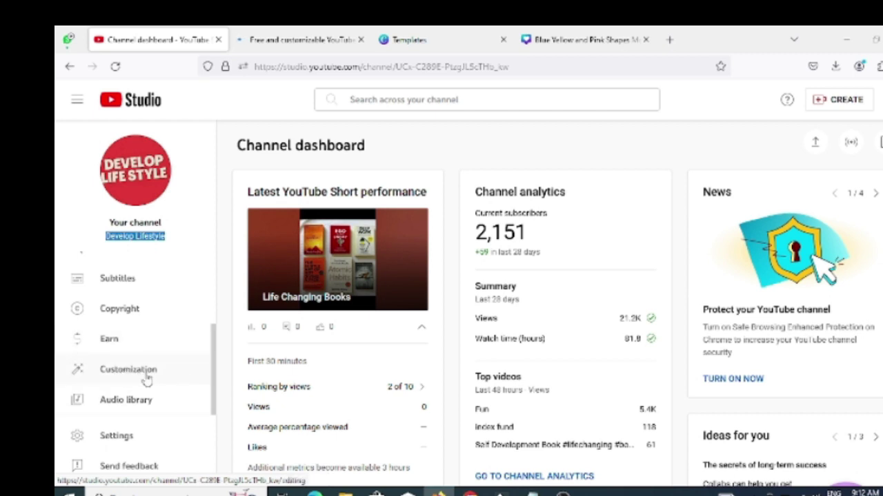
left_click(149, 376)
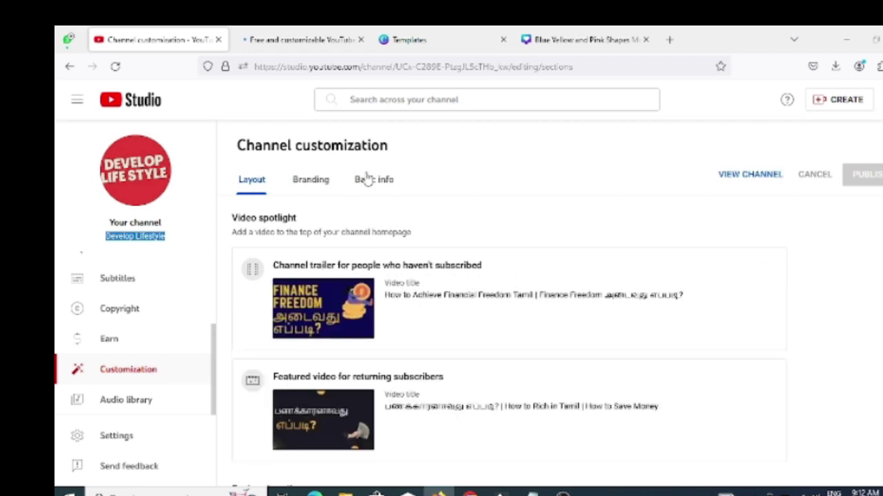
left_click(312, 183)
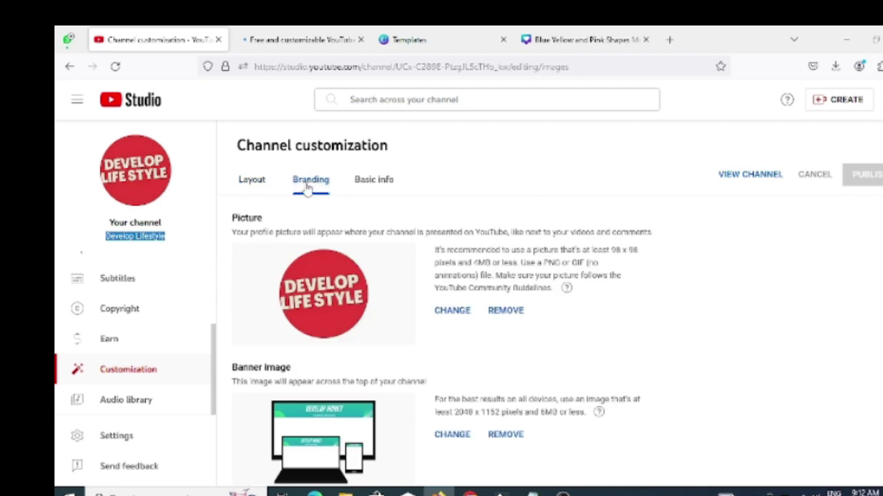
scroll(497, 299, "down", 3)
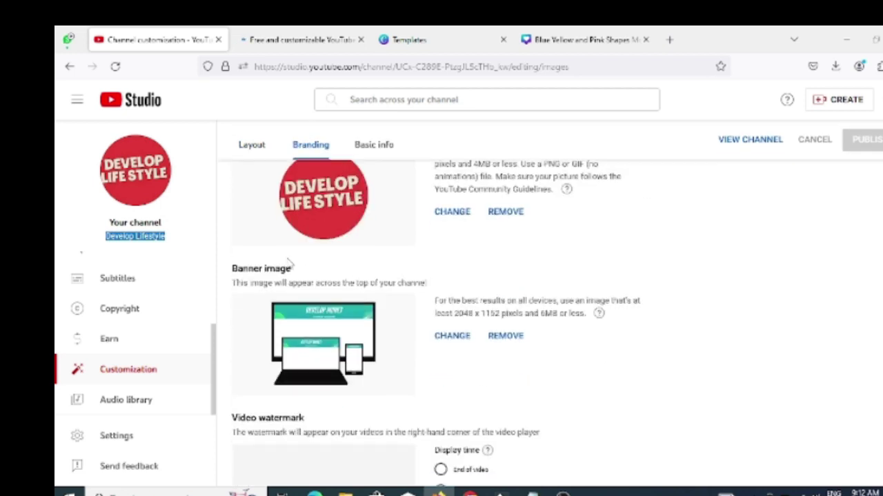
left_click(451, 343)
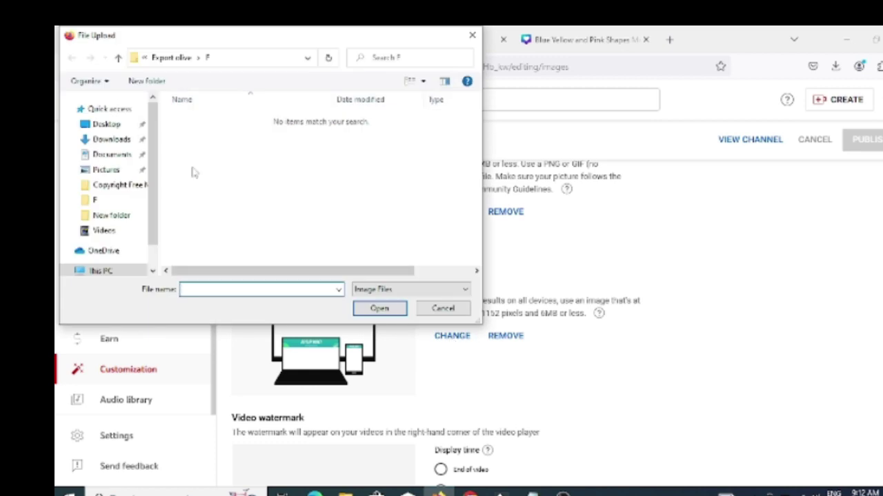
- Upload the downloaded banner PNG from Downloads as the channel banner and accept the crop
left_click(114, 139)
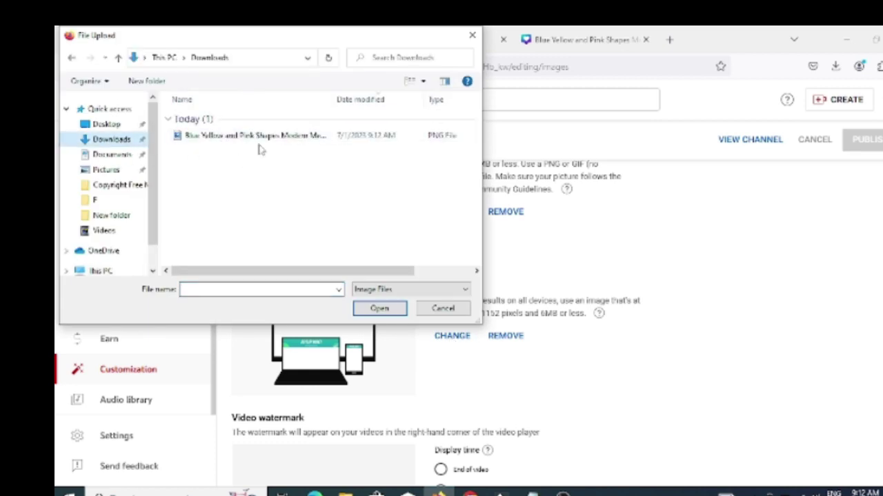
double_click(263, 136)
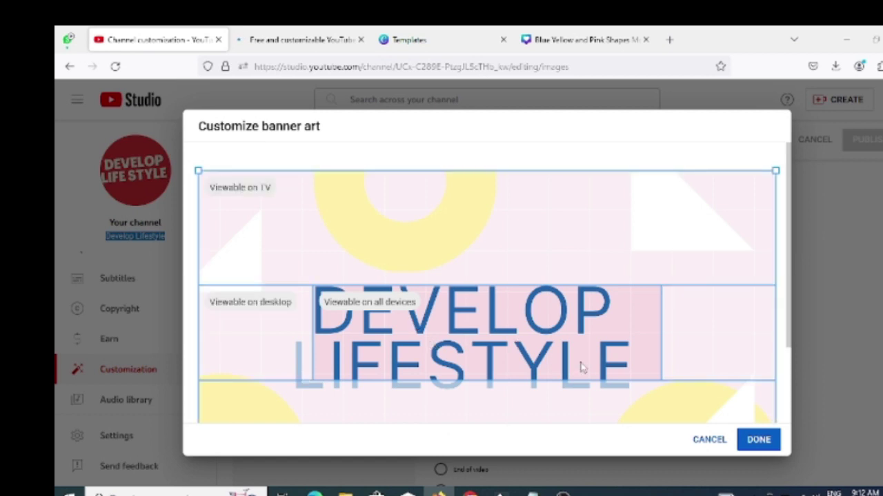
left_click(758, 440)
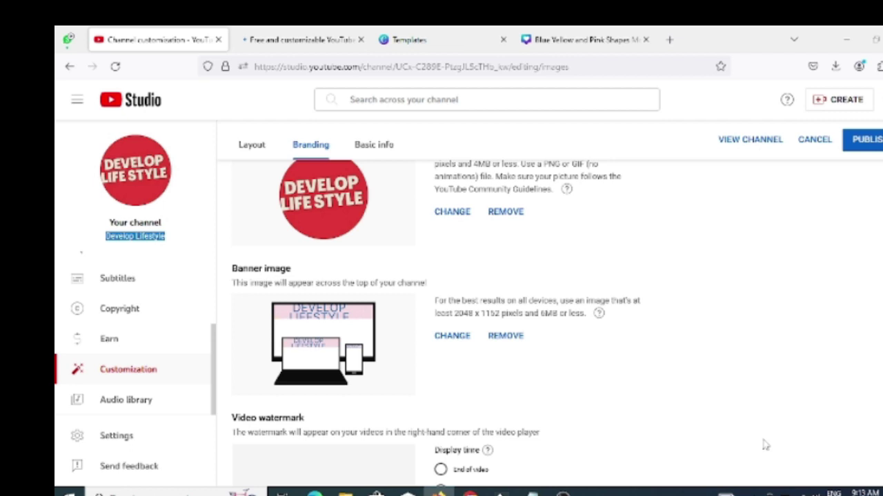
scroll(764, 444, "down", 2)
scroll(765, 445, "up", 5)
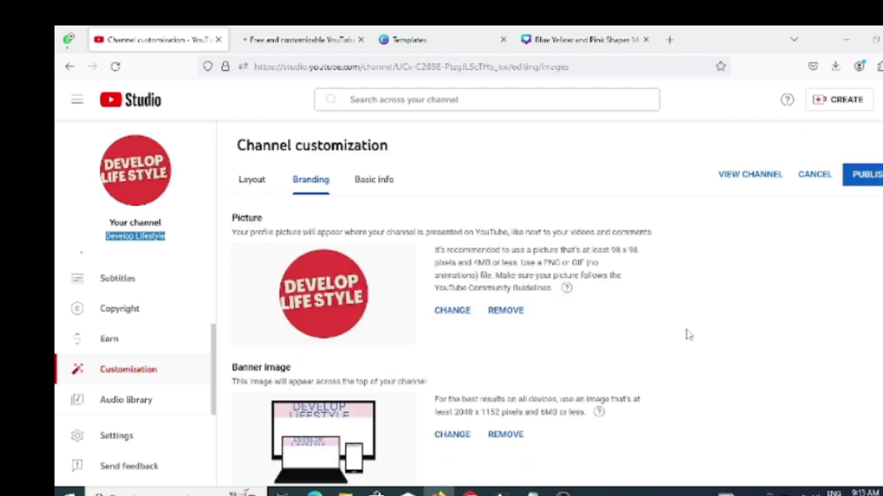
- Publish the new DEVELOP LIFESTYLE banner and go to the public channel page via the account menu
left_click(870, 176)
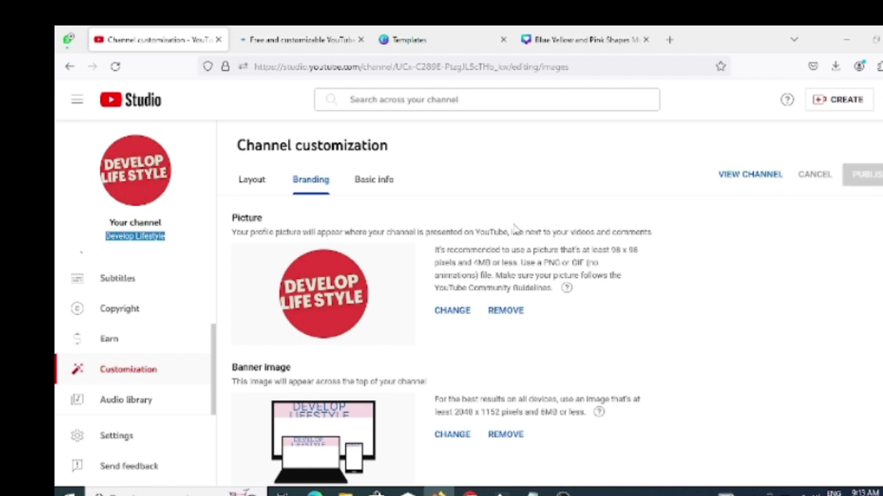
scroll(128, 276, "up", 3)
left_click(130, 274)
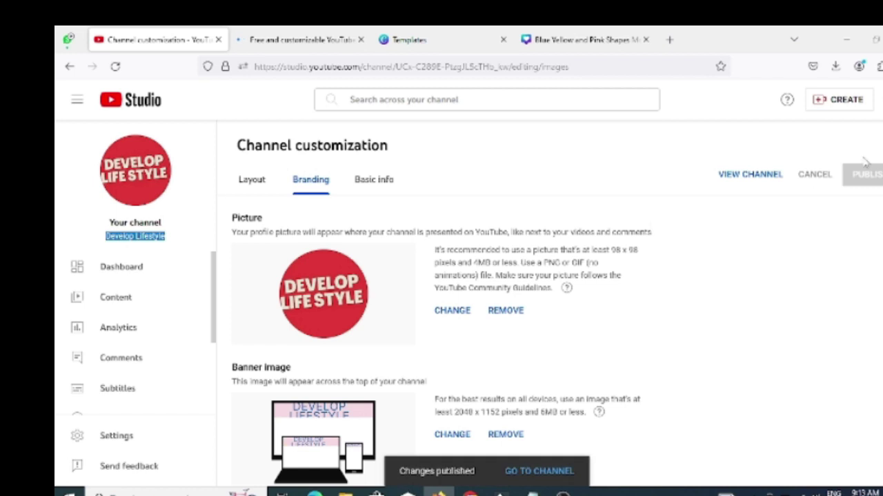
left_click(878, 99)
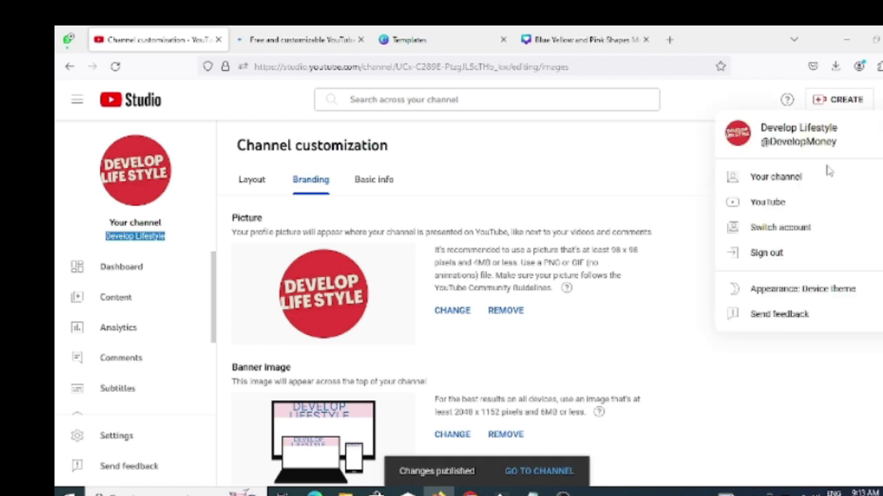
left_click(820, 177)
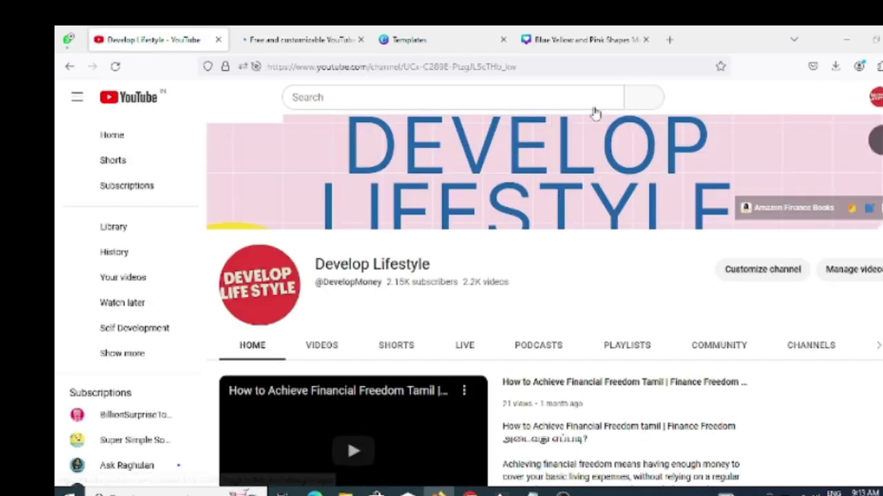
- Open the banner's Channel customization page in Studio, then return to the channel page tab
left_click(559, 162)
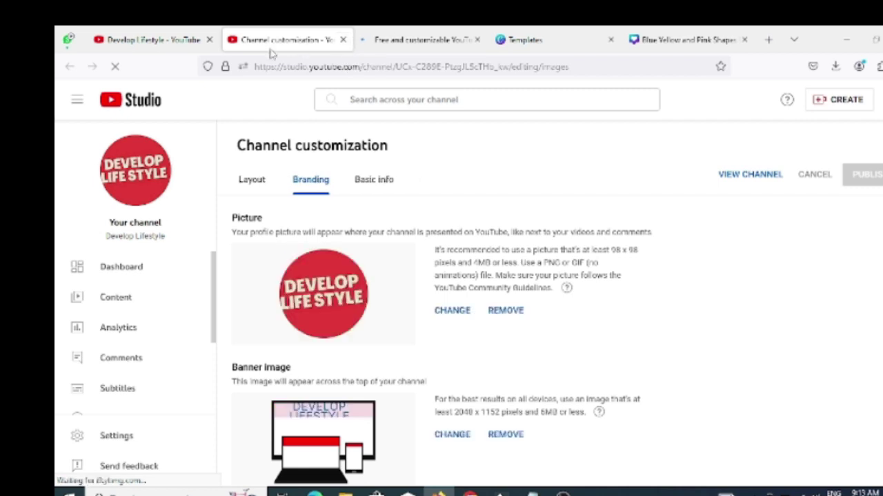
key("ctrl+shift+Tab")
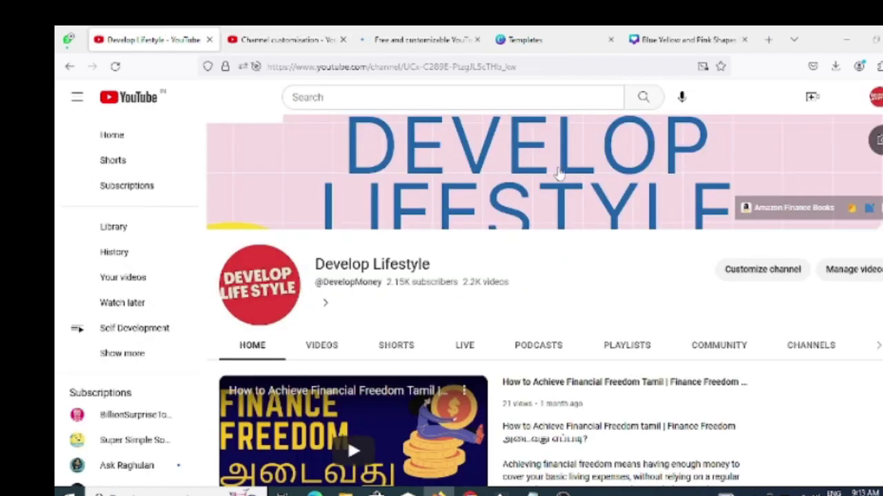